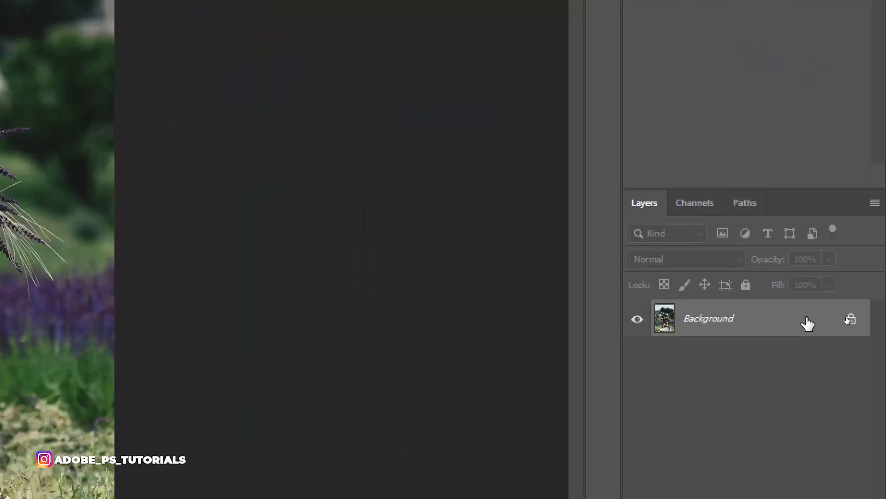
Step: Duplicate the Background layer and hide the original Background layer
right_click(807, 323)
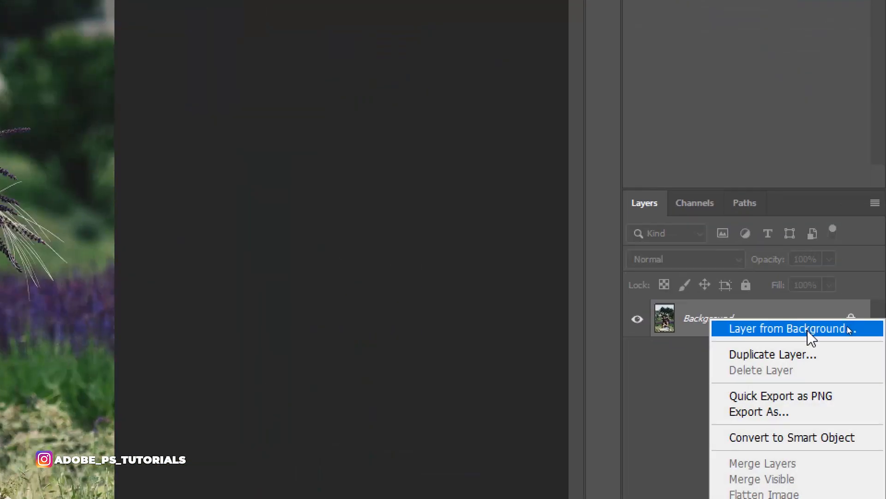
left_click(804, 360)
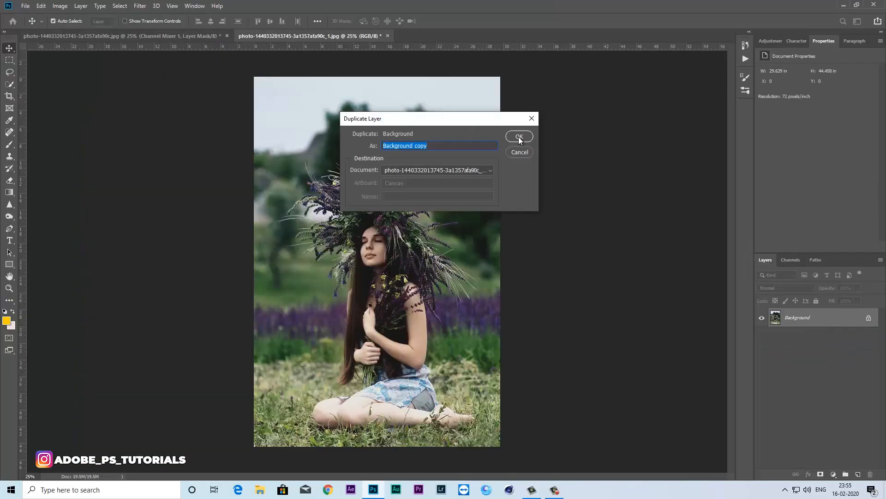
left_click(519, 136)
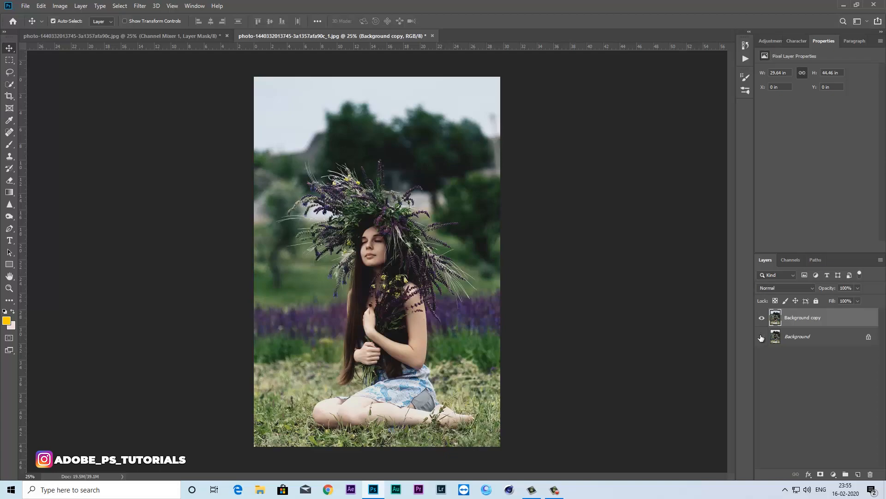
left_click(762, 318)
left_click(761, 318)
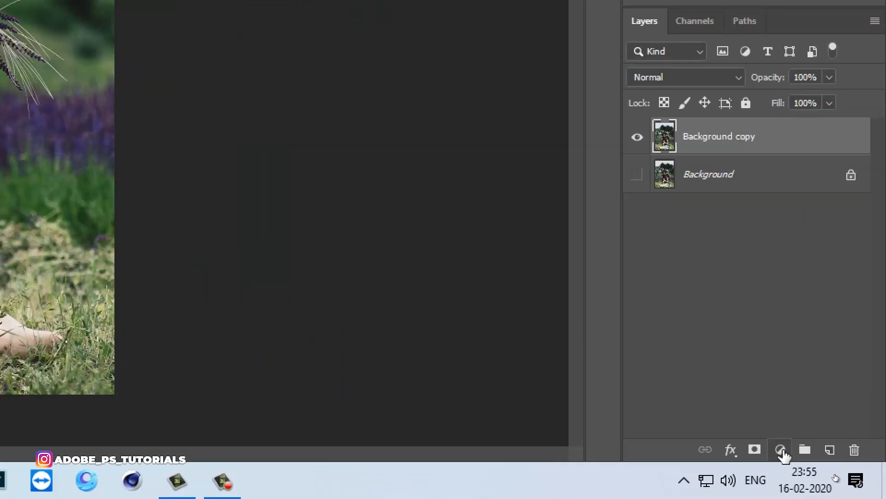
Step: Add a Channel Mixer adjustment with the Red output channel at Red +50, Green +100 and Blue -50
left_click(834, 474)
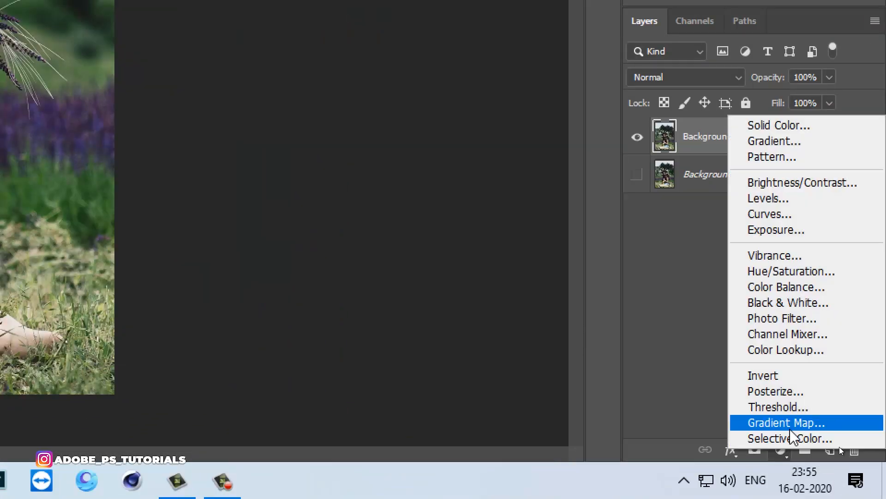
left_click(801, 334)
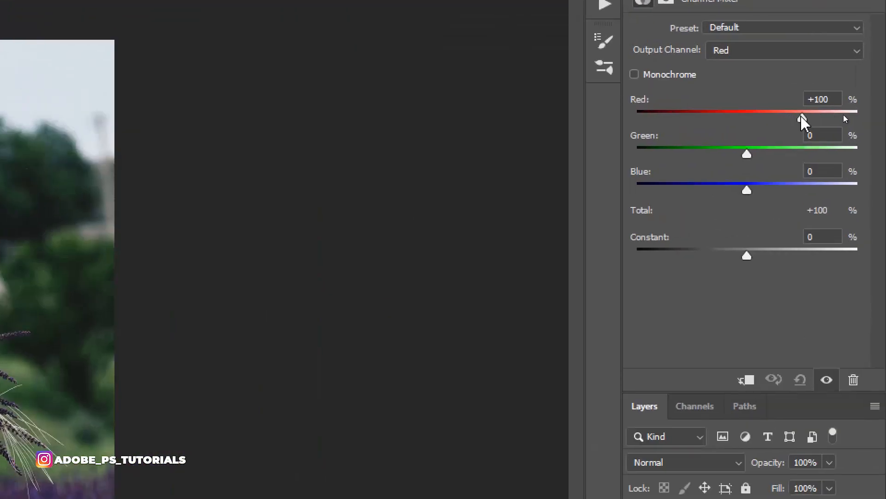
left_click_drag(843, 116, 776, 116)
left_click_drag(744, 157, 803, 151)
left_click_drag(776, 118, 774, 116)
left_click_drag(747, 191, 719, 187)
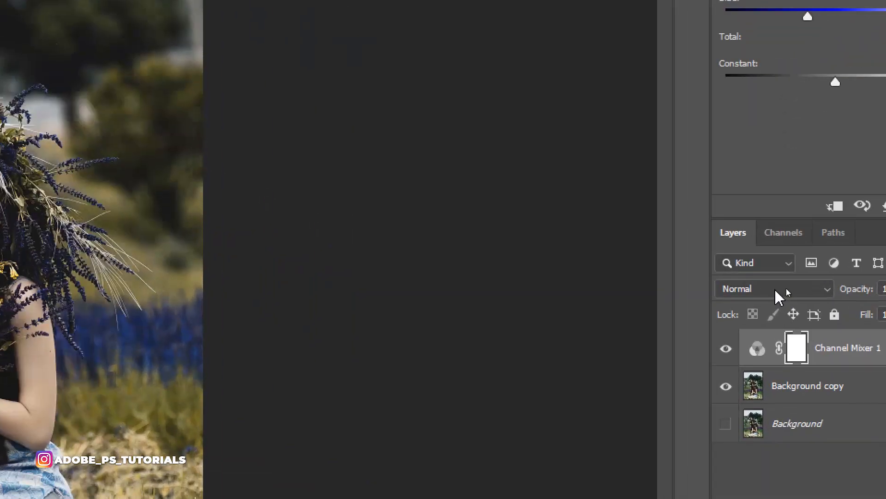
Step: Set the Channel Mixer layer's blend mode to Lighten and compare the image with and without the adjustment
left_click(787, 286)
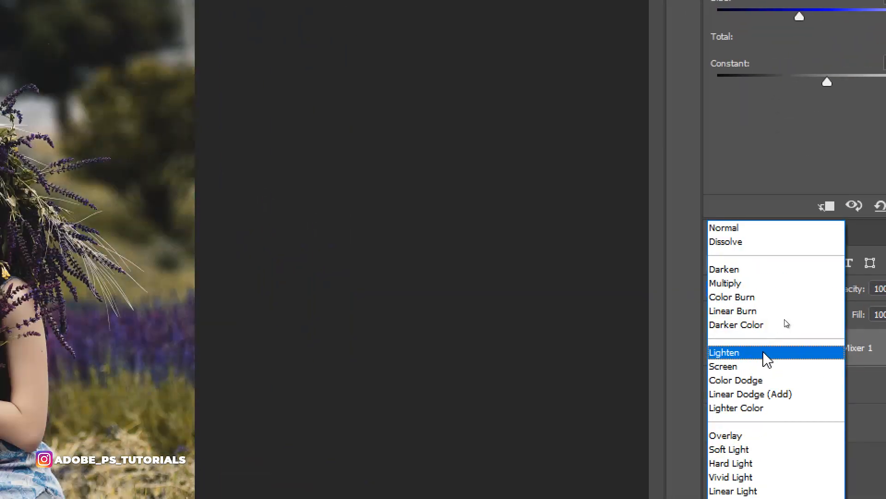
left_click(747, 354)
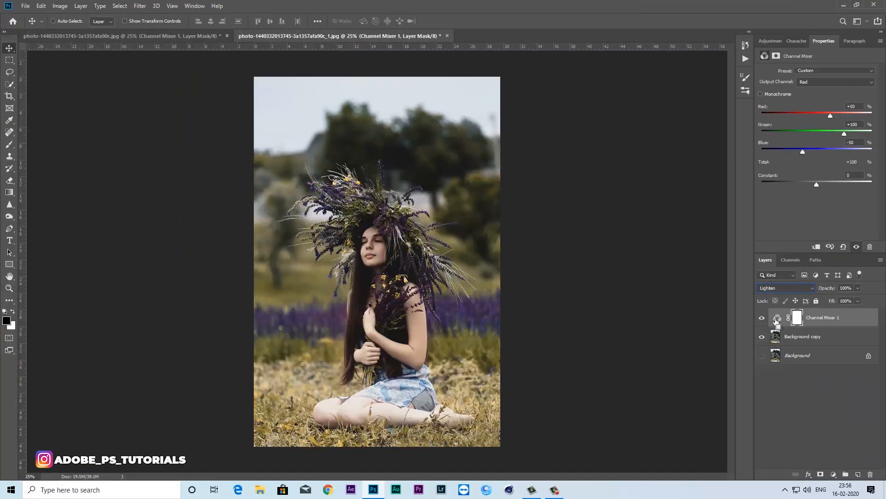
left_click(761, 319)
left_click(762, 319)
left_click(825, 392)
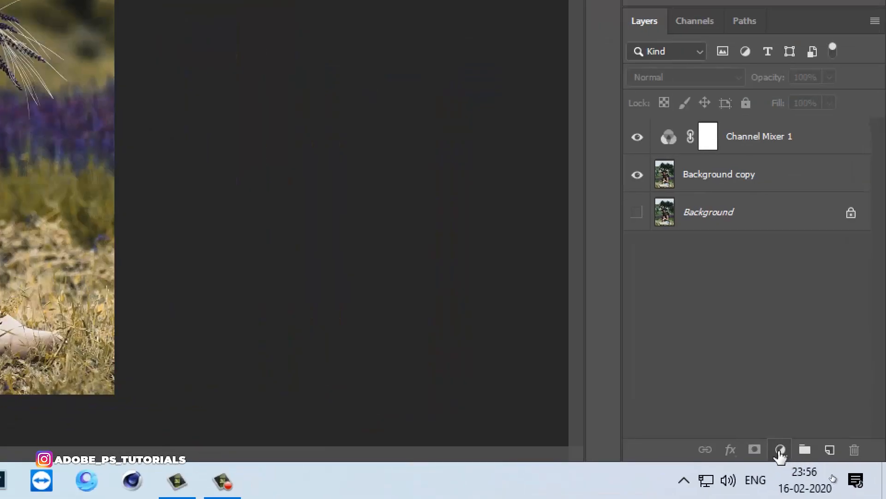
Step: Add a Selective Color adjustment with Blues at Cyan +24, Magenta +32, Yellow -70 and Black +10
left_click(834, 475)
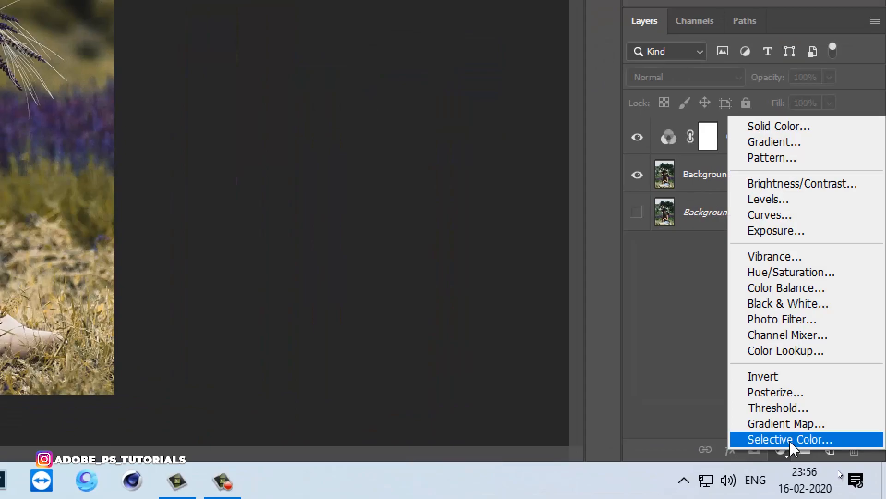
left_click(791, 440)
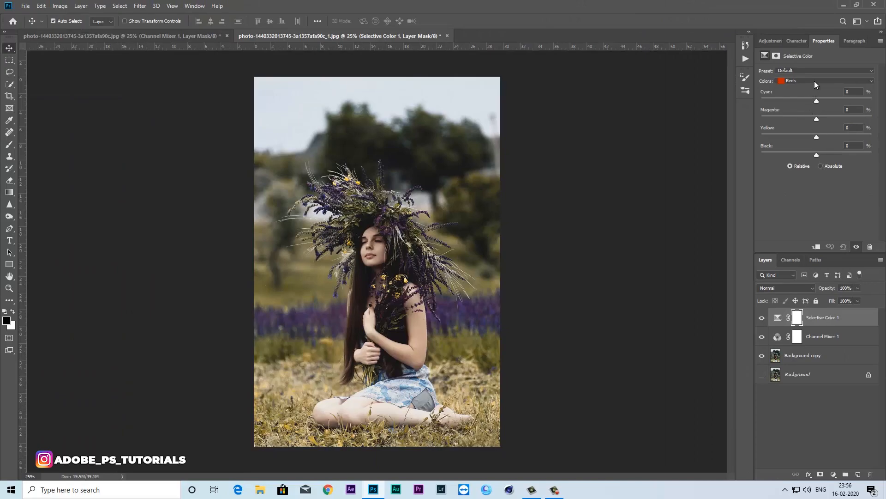
left_click(815, 81)
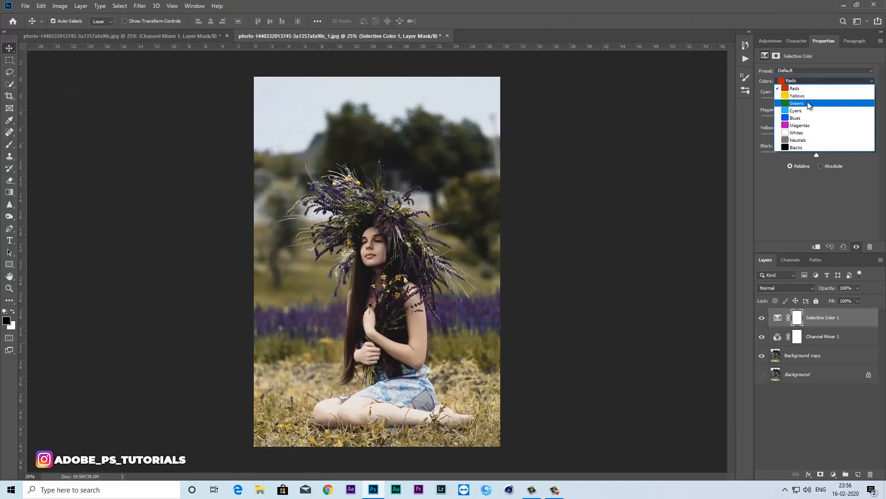
left_click(806, 117)
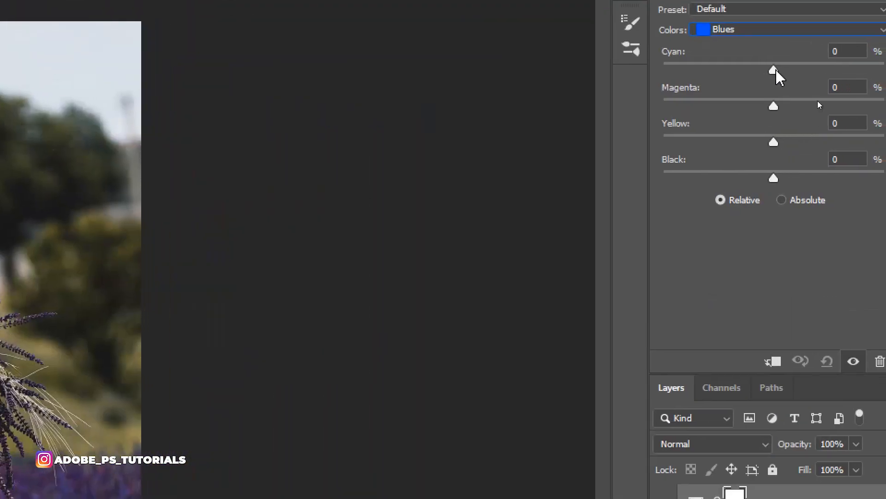
mouse_move(774, 70)
left_mouse_down()
mouse_move(797, 70)
mouse_move(779, 70)
left_mouse_up()
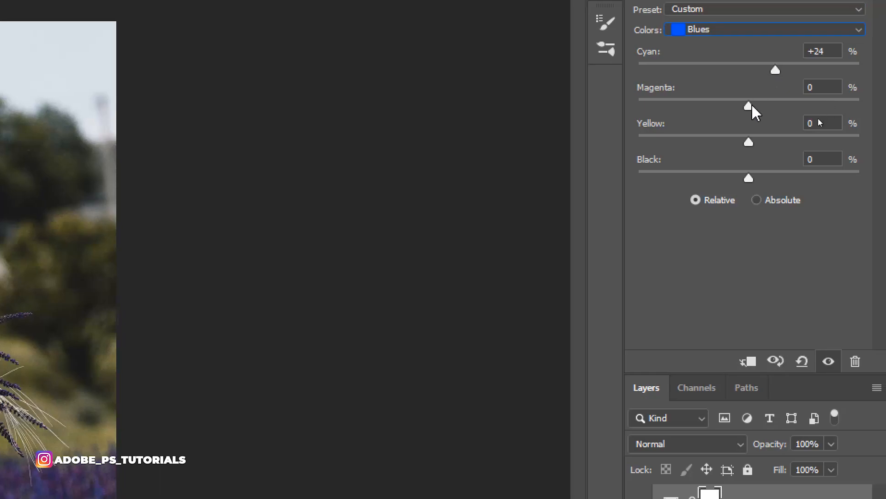
left_click_drag(752, 105, 782, 106)
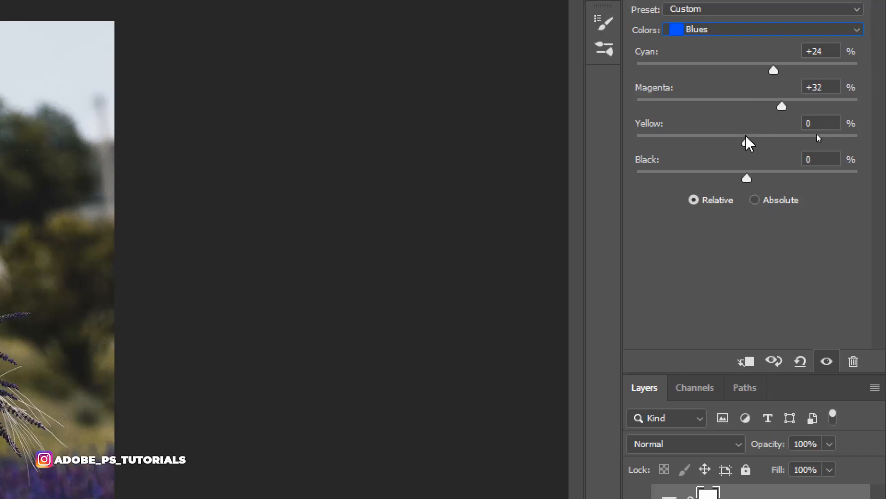
left_click_drag(750, 144, 670, 142)
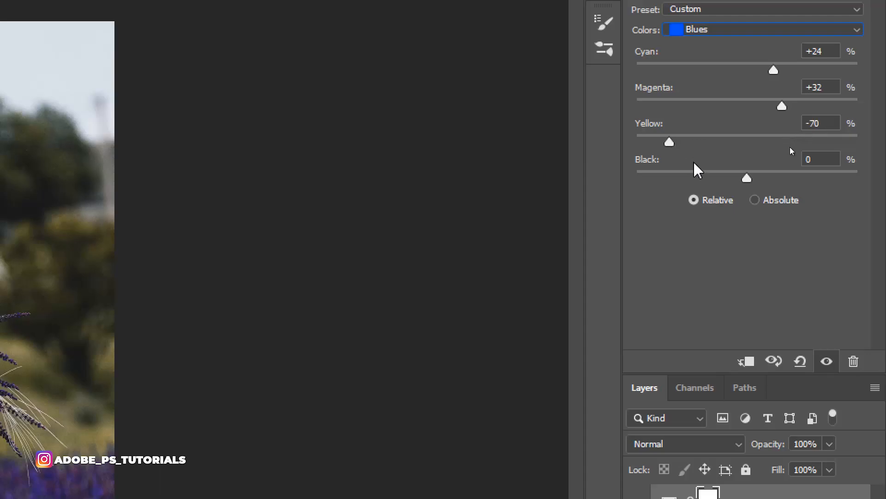
mouse_move(751, 178)
left_mouse_down()
mouse_move(766, 178)
mouse_move(758, 178)
left_mouse_up()
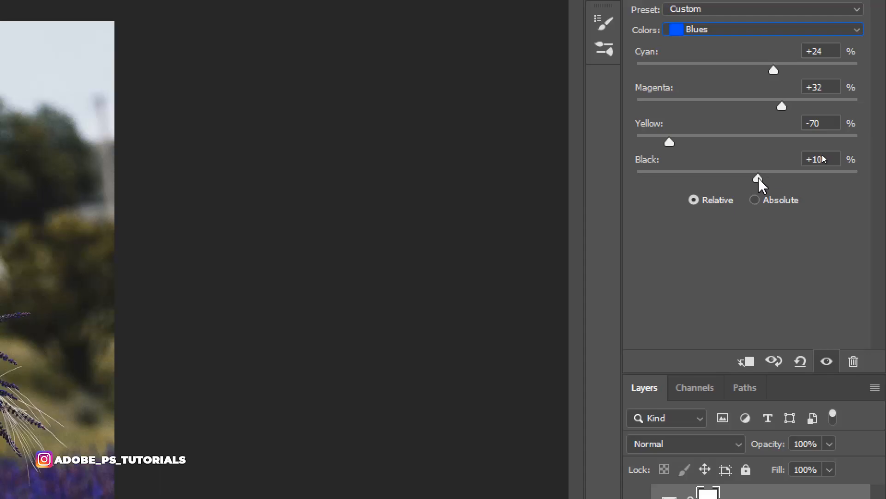
Step: Set the Selective Color Yellows to Cyan -70, Magenta +100, Yellow +100 and Black +15, and compare with the adjustment hidden
left_click(706, 32)
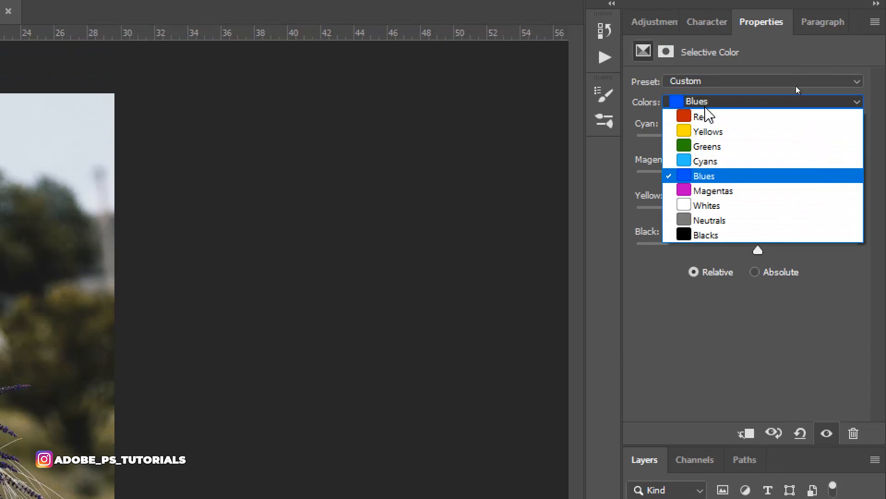
left_click(711, 132)
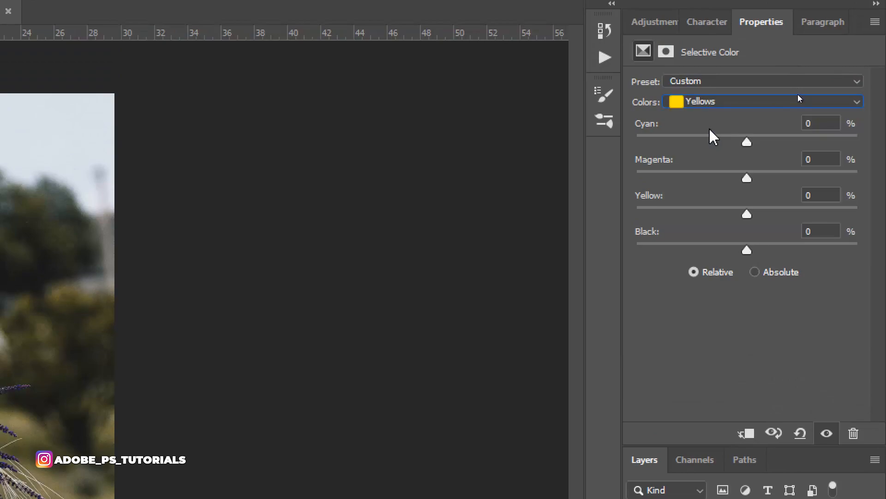
left_click_drag(747, 141, 670, 142)
left_click_drag(763, 178, 865, 184)
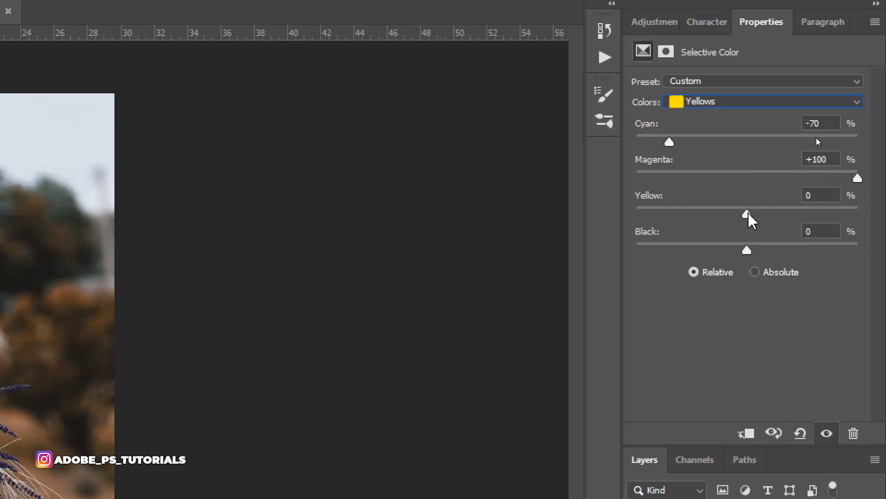
left_click_drag(748, 217, 866, 215)
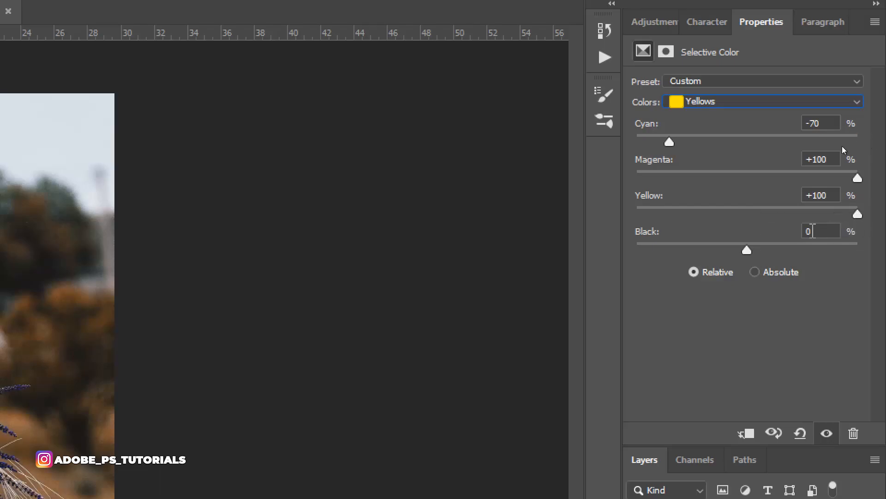
left_click_drag(745, 248, 764, 248)
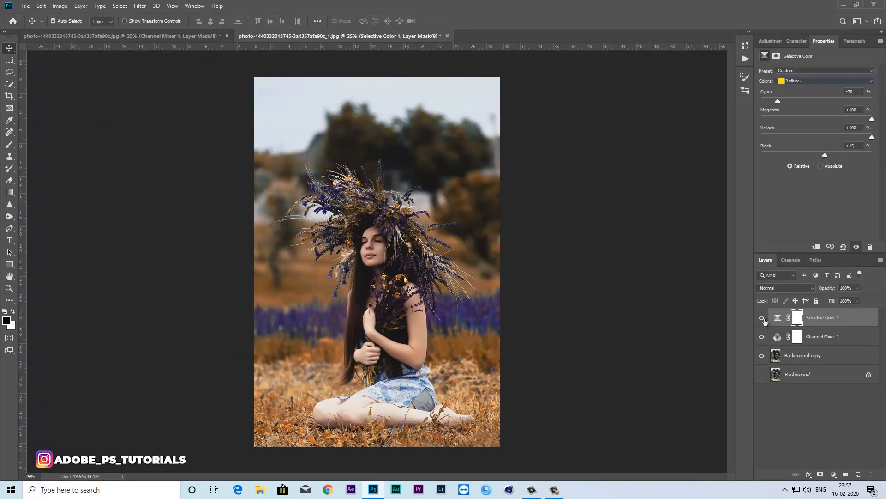
left_click(763, 318)
left_click(763, 318)
left_click(763, 318)
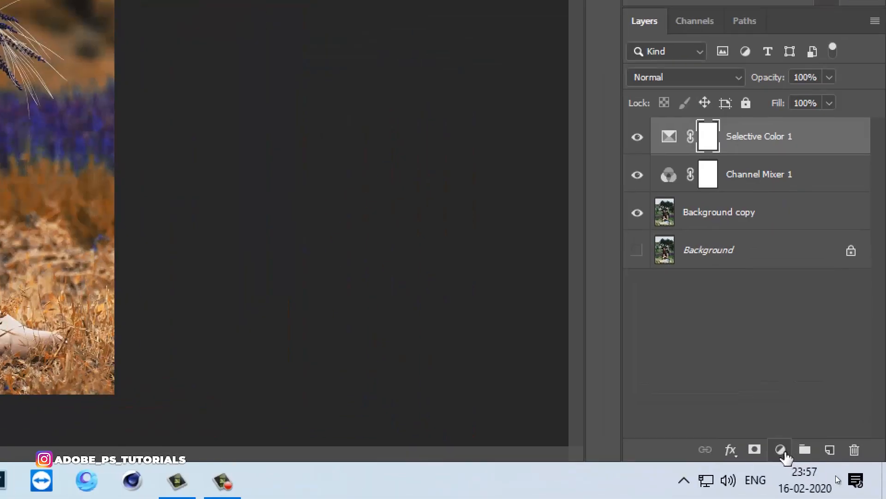
Step: Add a Vibrance adjustment on top of the layer stack with Vibrance at +48
left_click(834, 474)
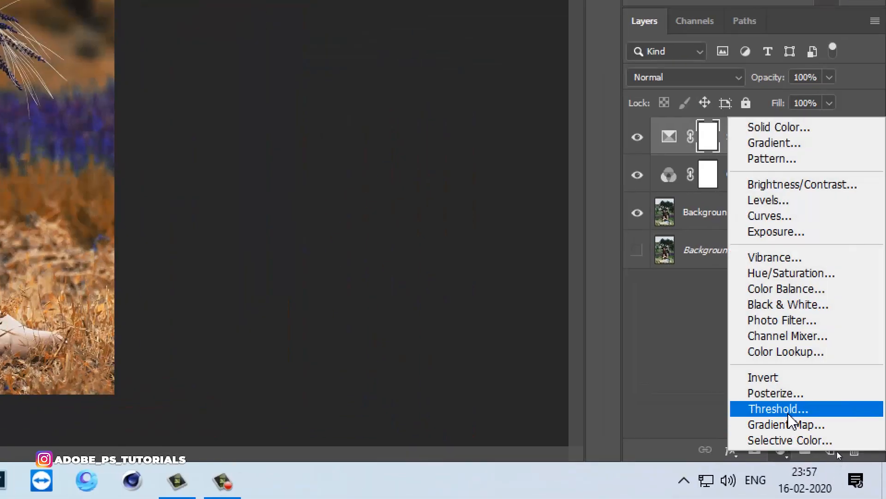
left_click(782, 258)
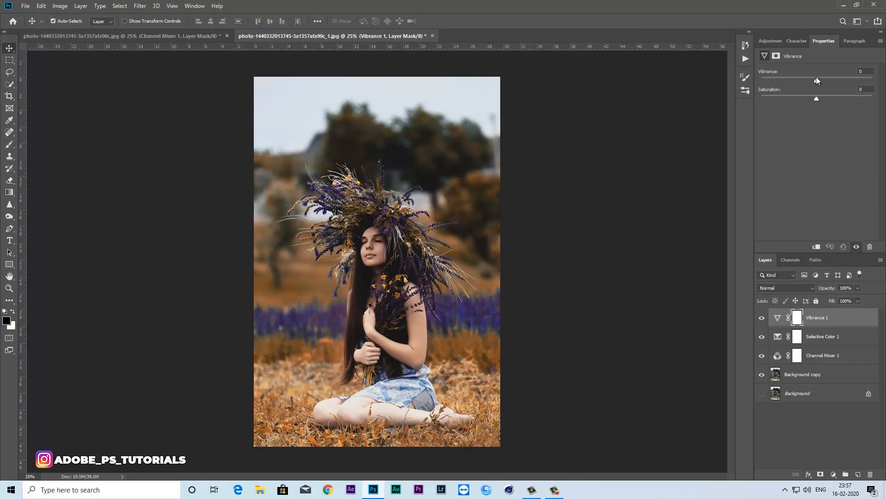
left_click_drag(816, 79, 823, 80)
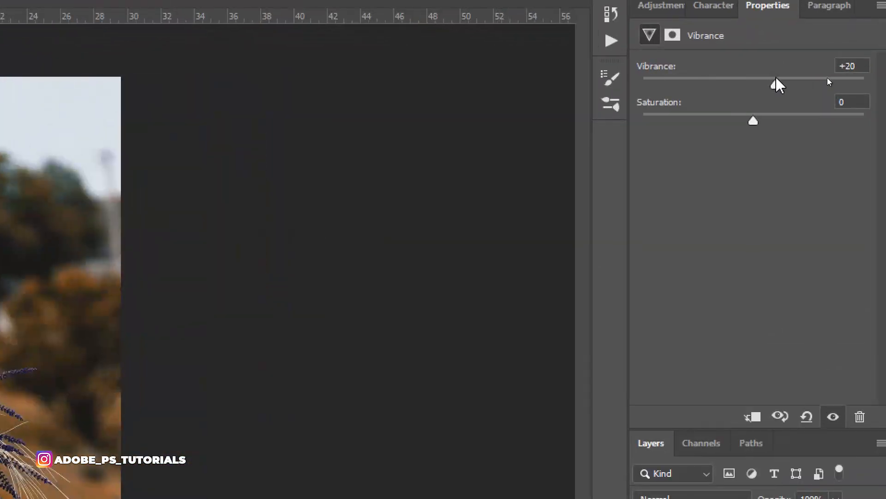
left_click_drag(776, 82, 801, 86)
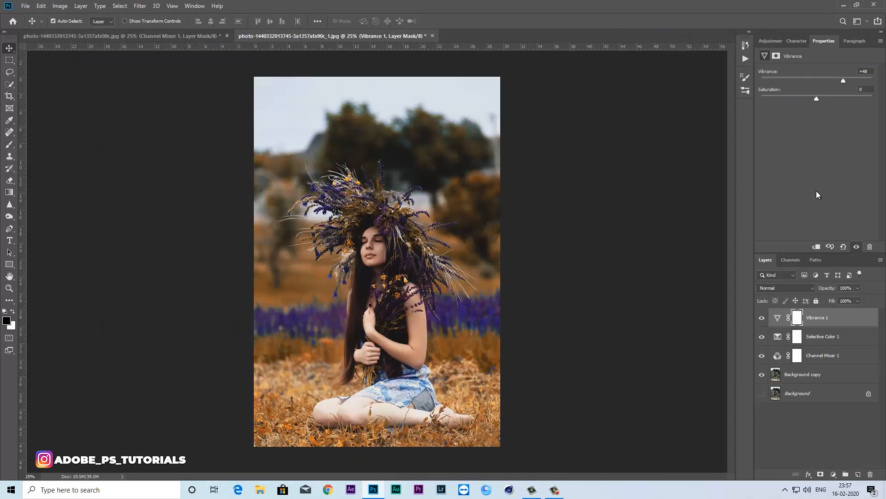
Step: Stamp all visible layers into a new layer above the Vibrance adjustment and convert it to a Smart Object
left_click(849, 320)
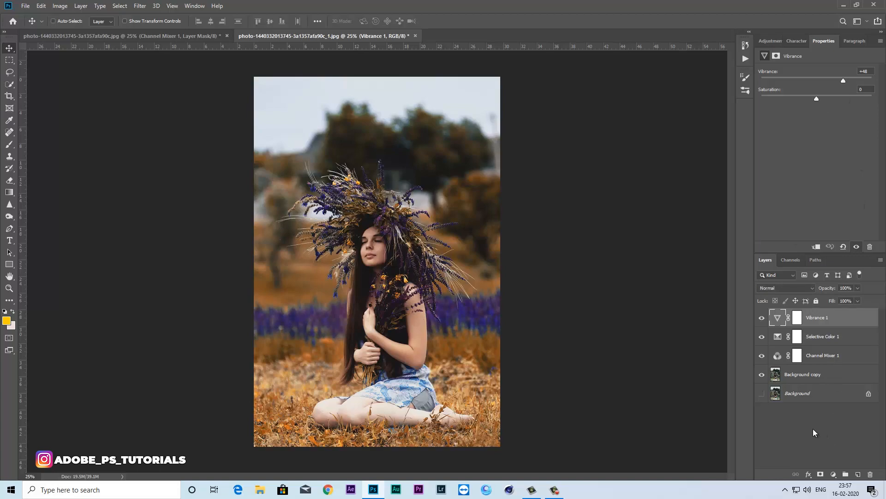
key("ctrl+shift+alt+e")
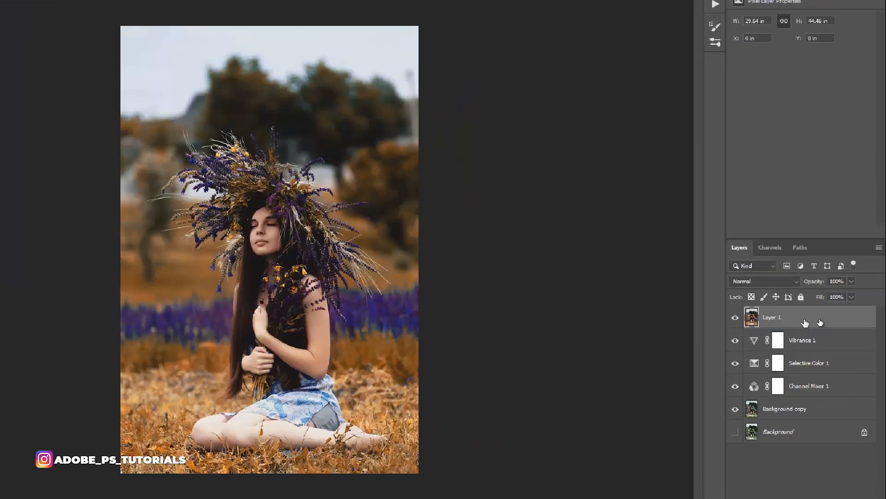
right_click(815, 321)
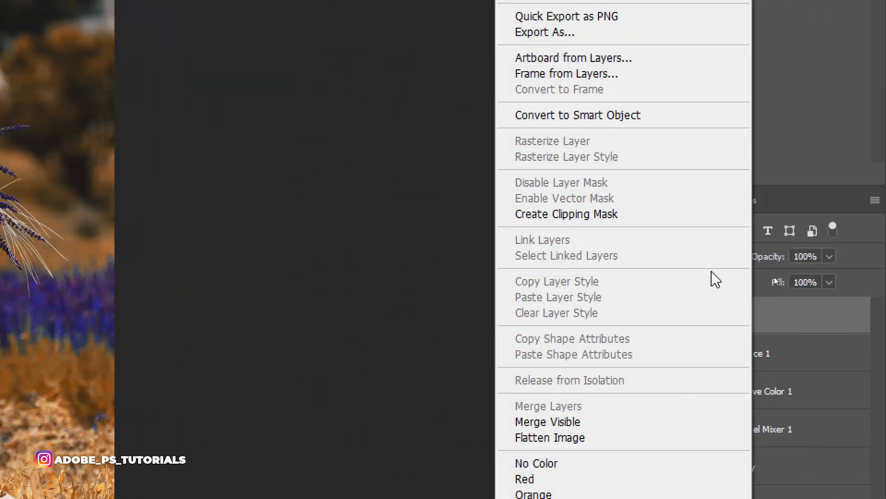
left_click(597, 118)
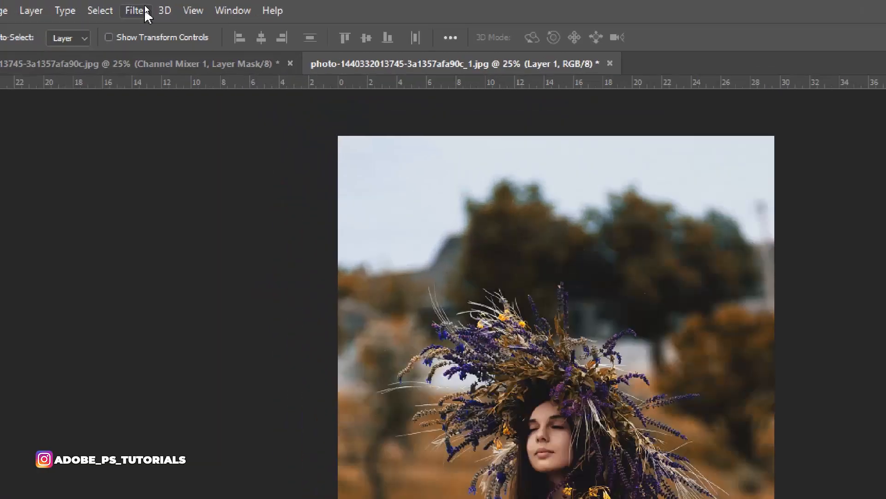
Step: Open the Camera Raw Filter on the stamped Smart Object and set Temperature to +4 and Exposure to +0.30
left_click(145, 5)
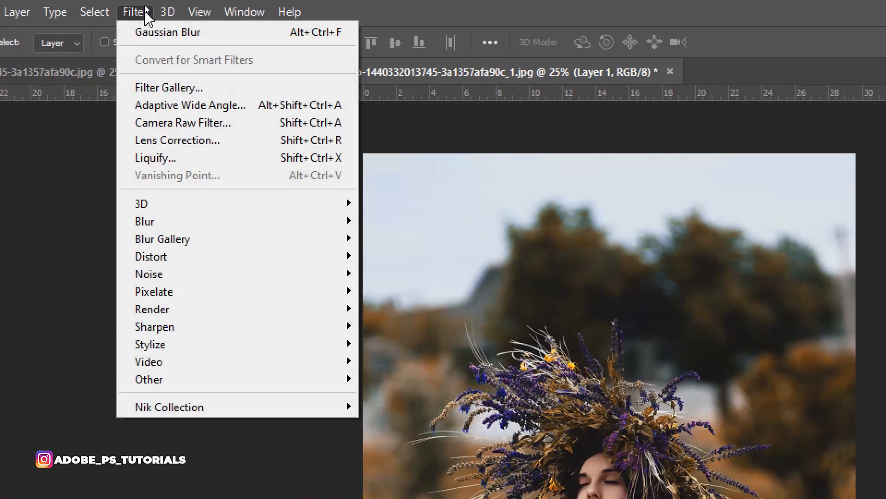
left_click(180, 123)
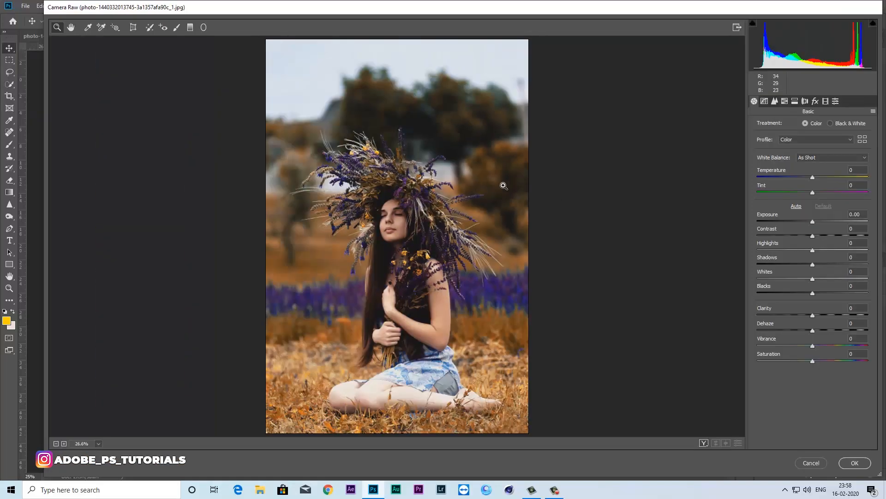
left_click(465, 198)
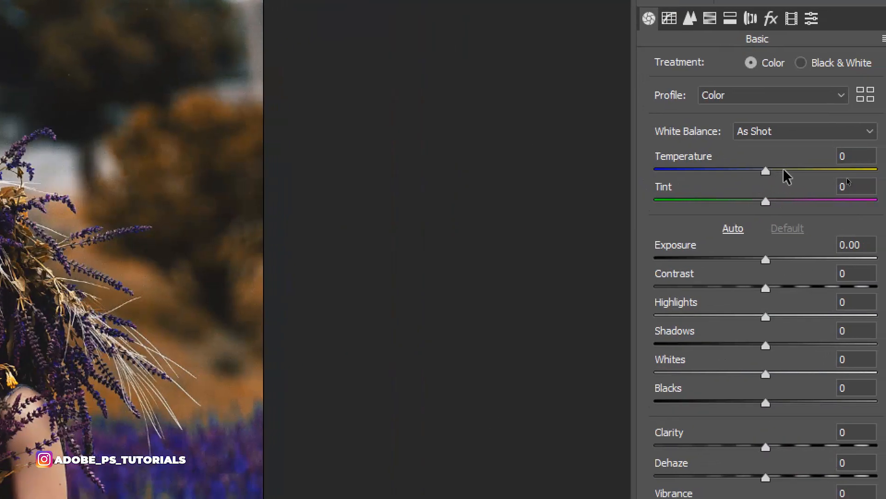
left_click_drag(739, 172, 743, 170)
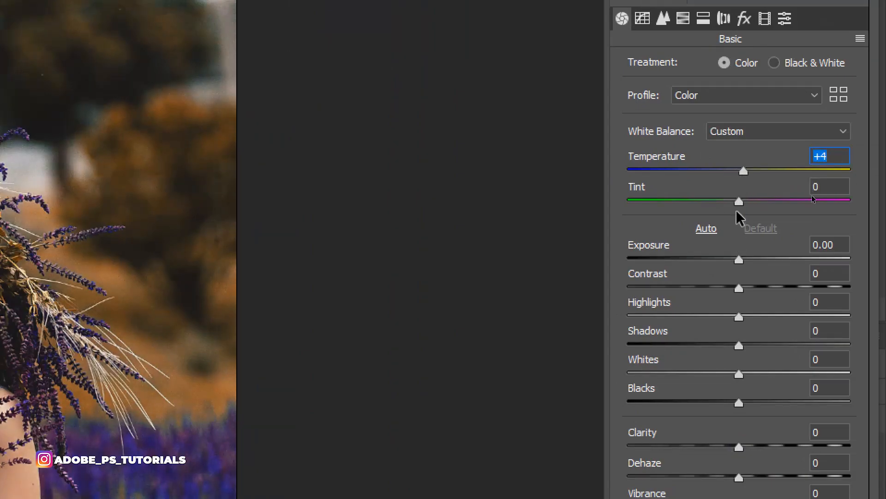
left_click_drag(740, 260, 745, 260)
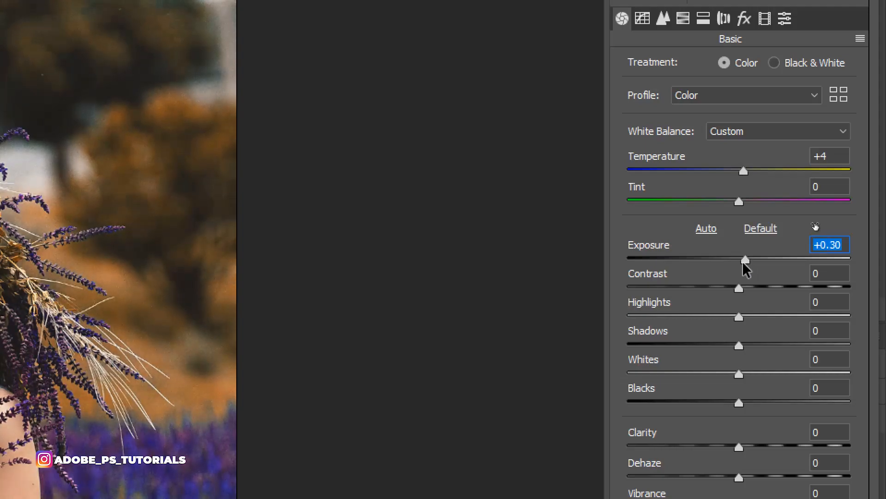
Step: Set the Basic adjustments to Contrast +10, Highlights -100, Shadows +23, Whites +13 and Clarity +10
left_click_drag(739, 291, 627, 318)
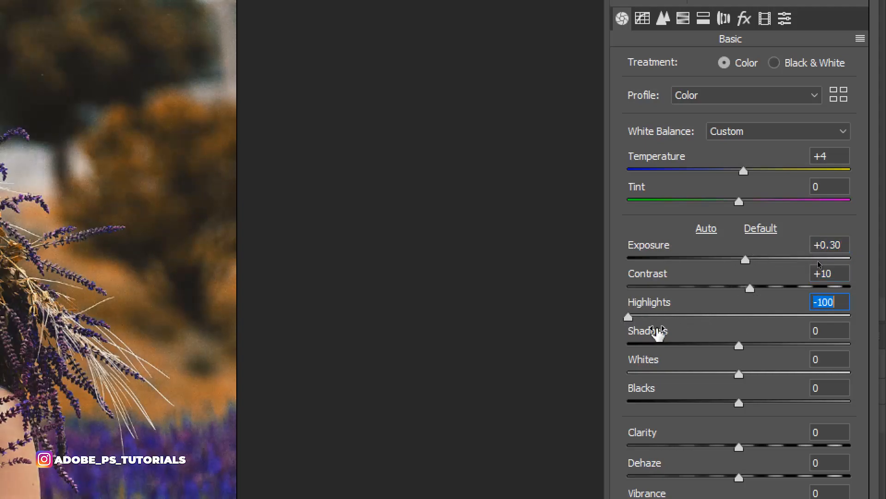
left_click_drag(740, 351, 765, 347)
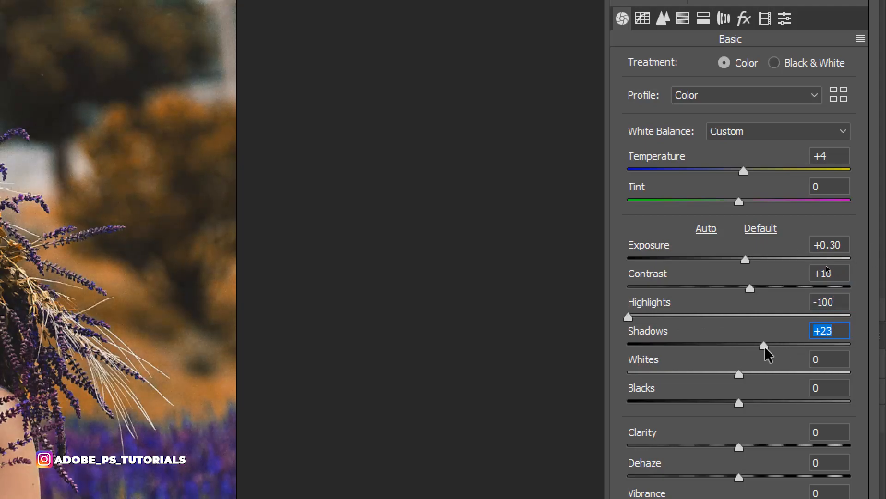
left_click(740, 373)
left_click_drag(740, 372, 746, 373)
left_click_drag(748, 375, 753, 375)
left_click(739, 404)
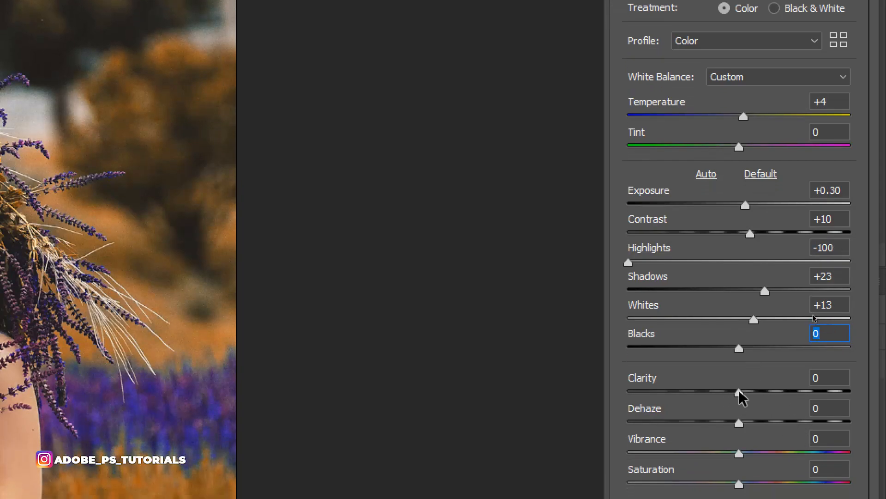
left_click_drag(740, 392, 749, 390)
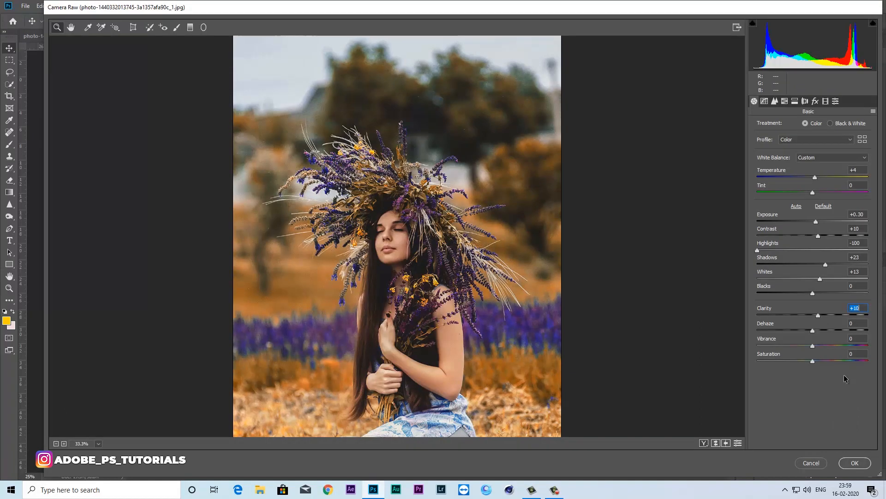
left_click(877, 416)
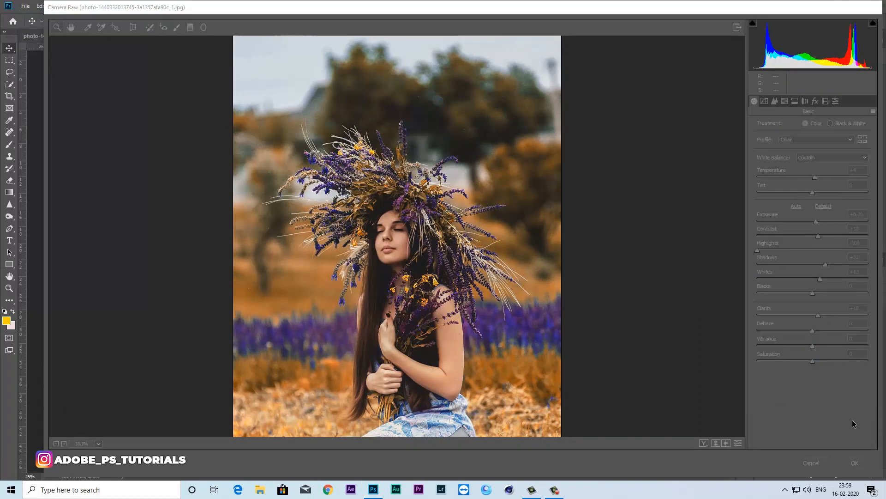
left_click(844, 411)
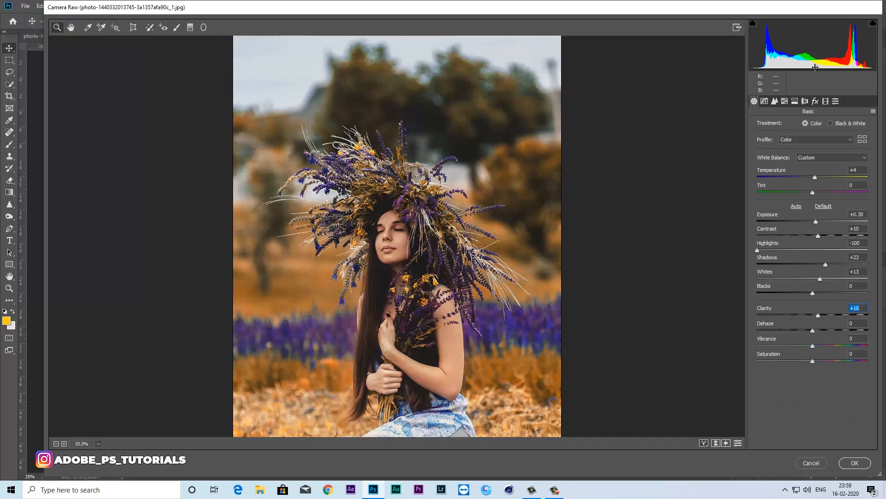
Step: Darken the photo's corners with a Lens Corrections vignetting amount of -100
left_click(766, 100)
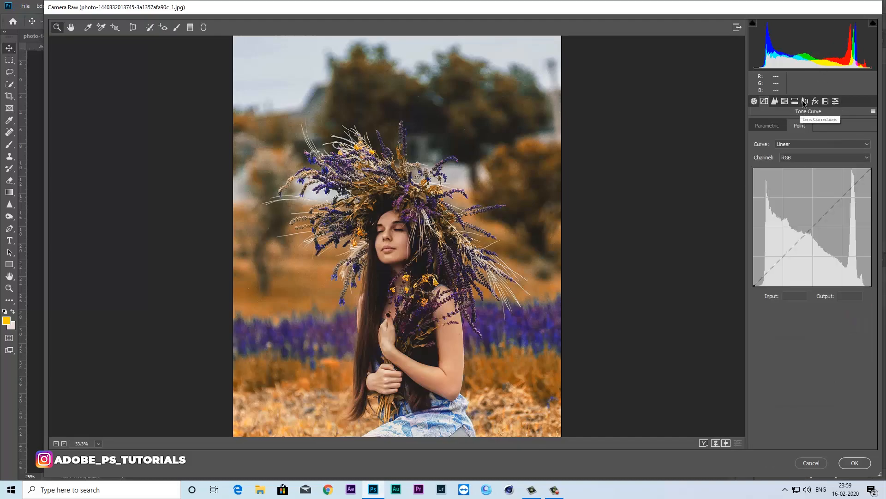
left_click(805, 102)
left_click_drag(814, 276, 742, 282)
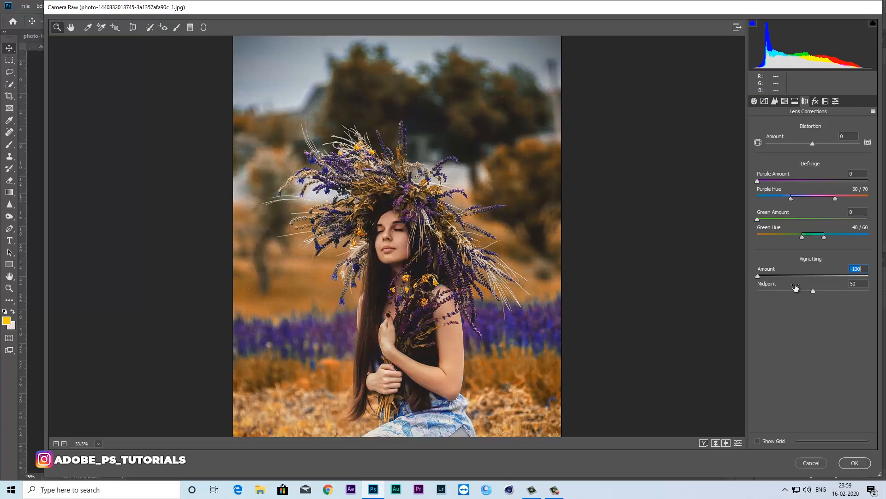
mouse_move(759, 276)
left_mouse_down()
mouse_move(785, 275)
mouse_move(742, 278)
left_mouse_up()
Step: Add a Highlight Priority post-crop vignette with Amount -30, Midpoint 54 and Roundness +25
left_click(814, 101)
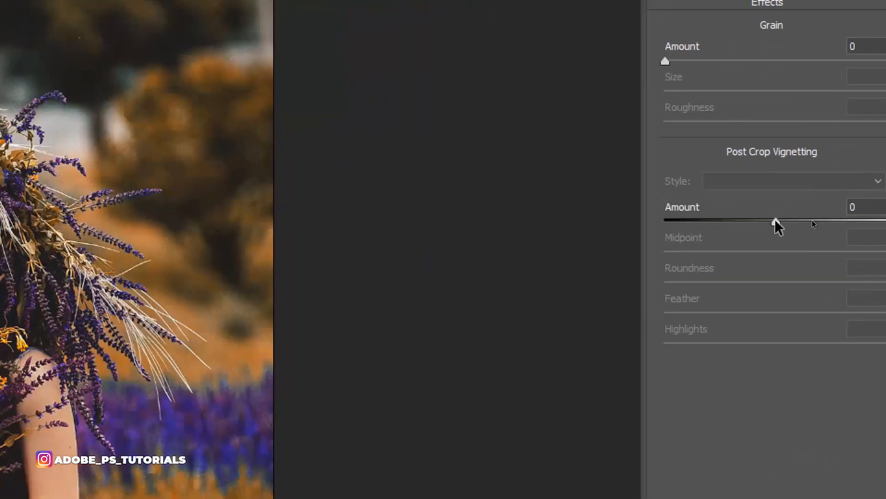
left_click(812, 220)
left_click_drag(774, 220, 742, 222)
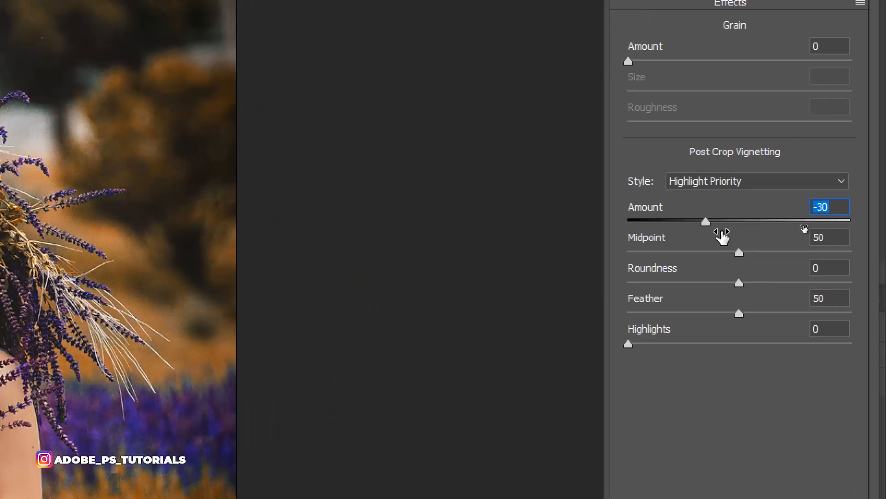
left_click_drag(743, 255, 768, 285)
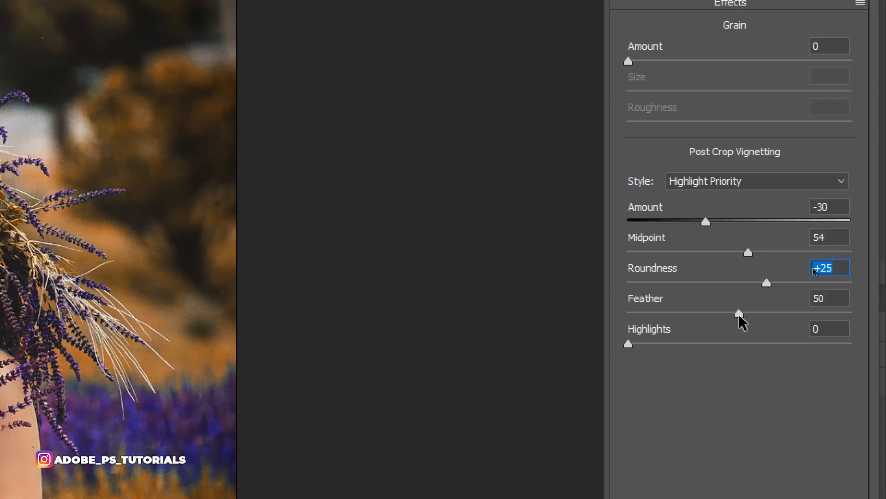
key("Tab")
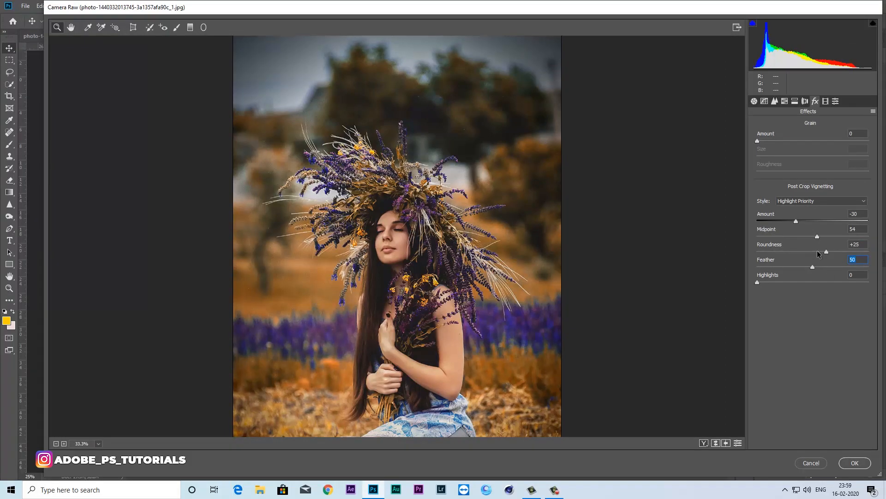
Step: Set Noise Reduction to Luminance 38, Luminance Detail 50, Luminance Contrast 23 and Color 20
left_click(805, 100)
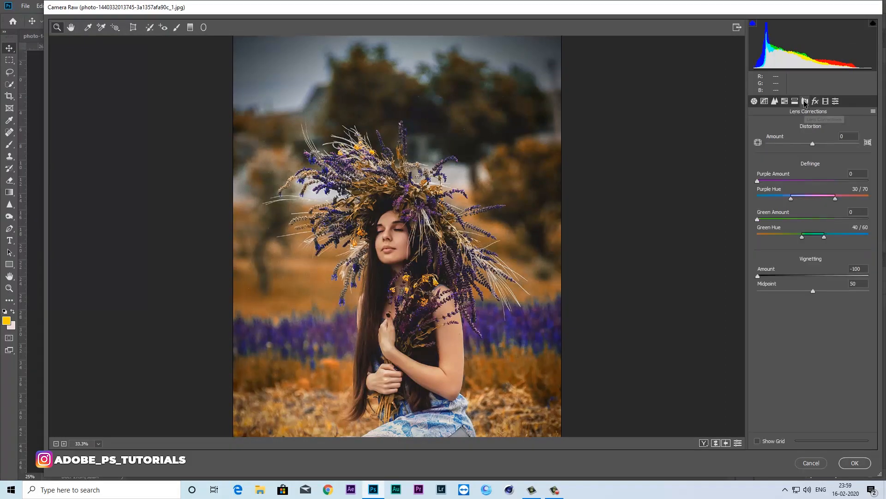
left_click(795, 100)
left_click(785, 101)
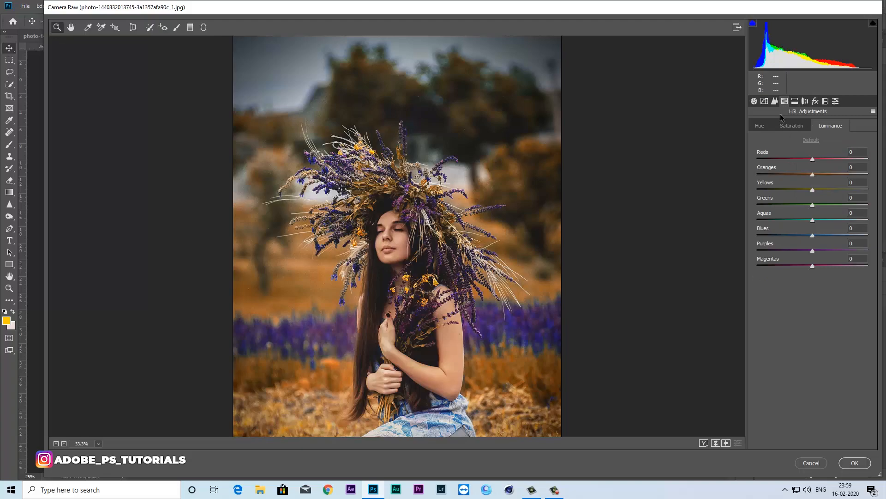
left_click(775, 102)
left_click(761, 215)
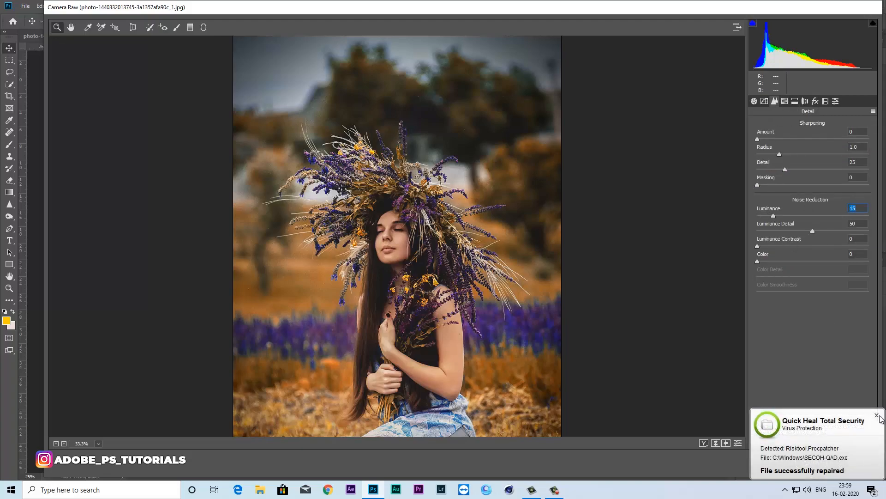
left_click(879, 415)
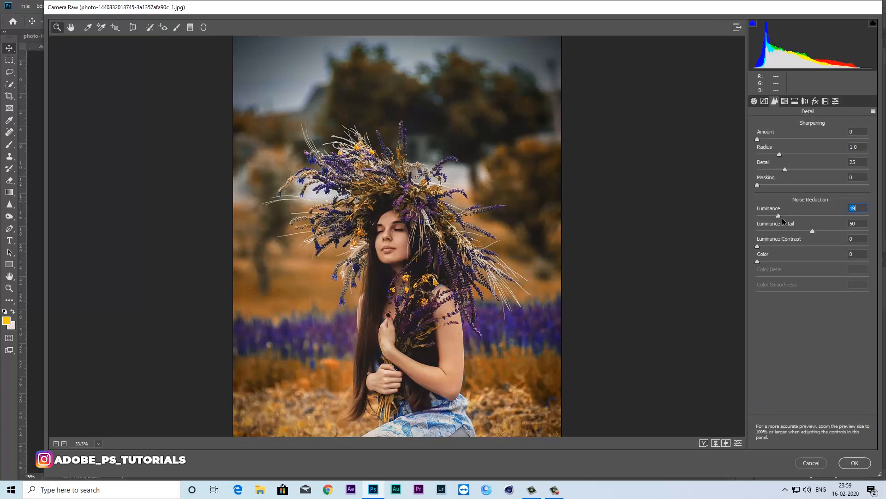
left_click_drag(808, 218, 763, 231)
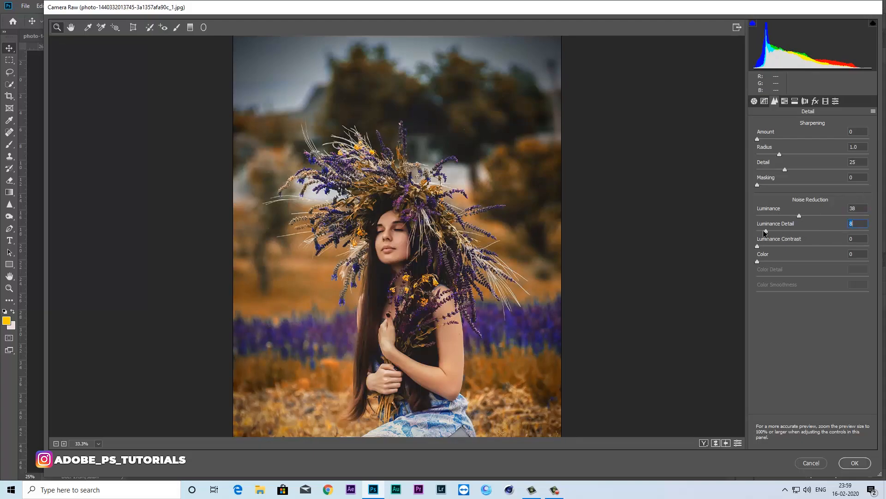
double_click(797, 233)
left_click_drag(778, 248, 835, 270)
left_click_drag(777, 263, 779, 263)
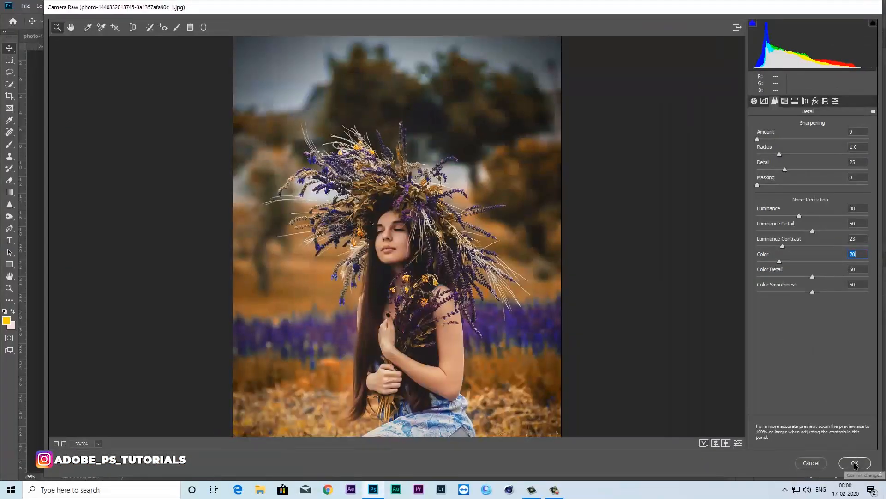
Step: Apply the Camera Raw Filter and compare the image with the filtered layer hidden
left_click(855, 463)
left_click(762, 317)
left_click(762, 317)
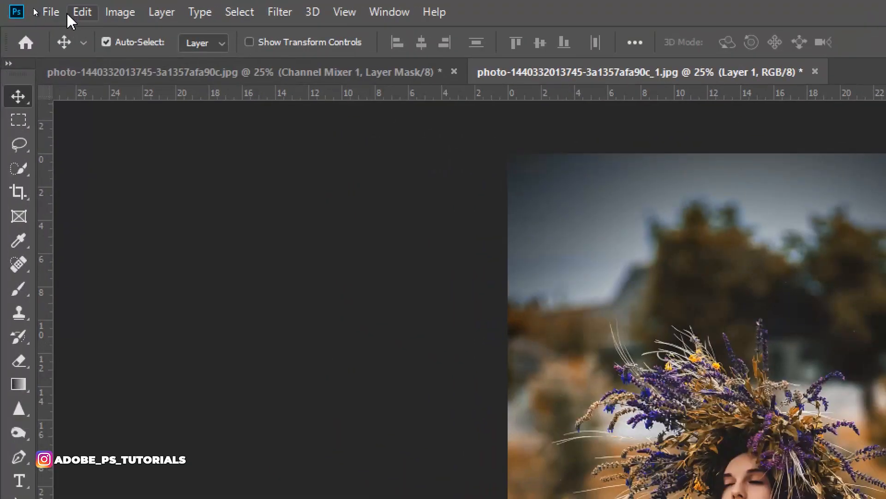
Step: Place the lens flare image as an embedded object, scaled to 254.80% and positioned over the upper part of the portrait
left_click(26, 4)
left_click(133, 361)
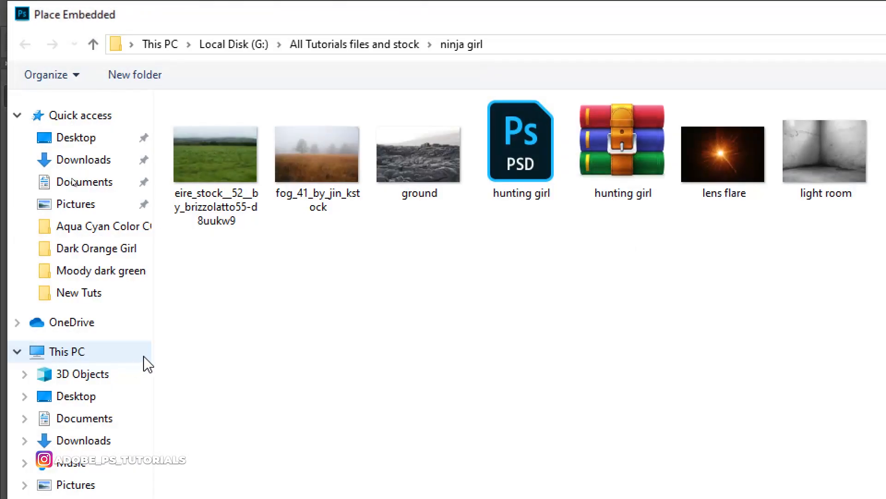
left_click(725, 148)
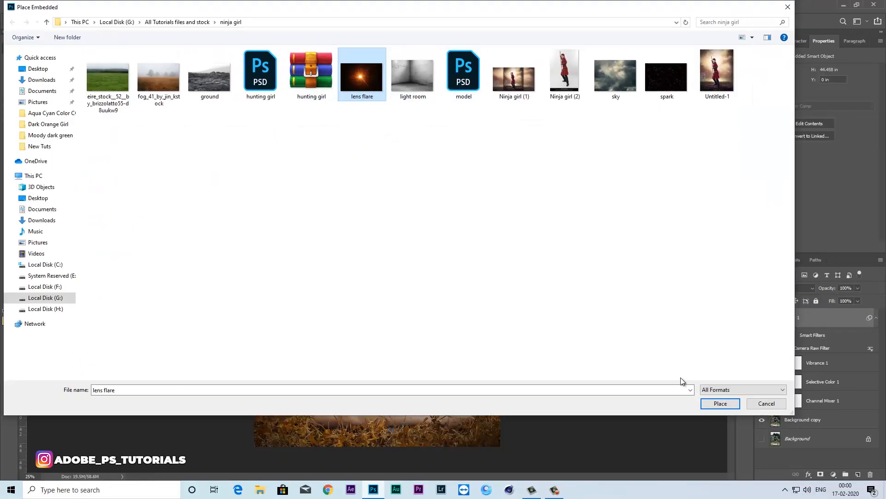
left_click(720, 403)
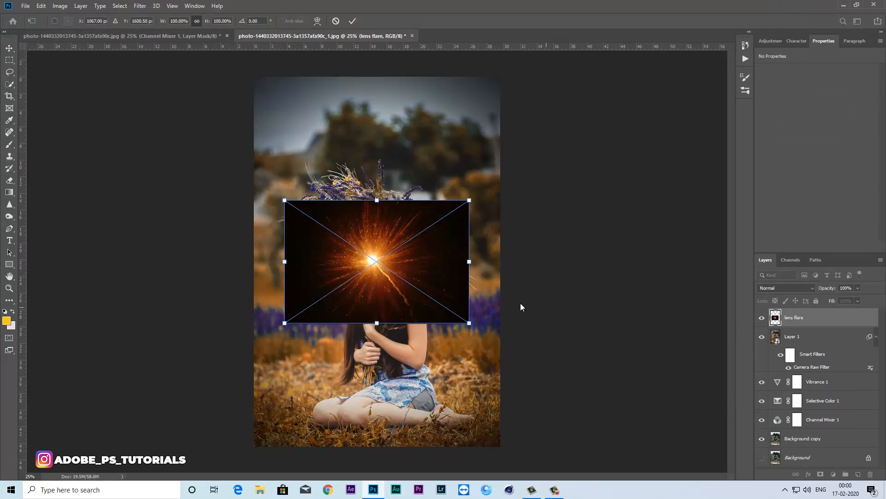
left_click_drag(471, 322, 613, 412)
left_click_drag(402, 243, 380, 148)
key("Return")
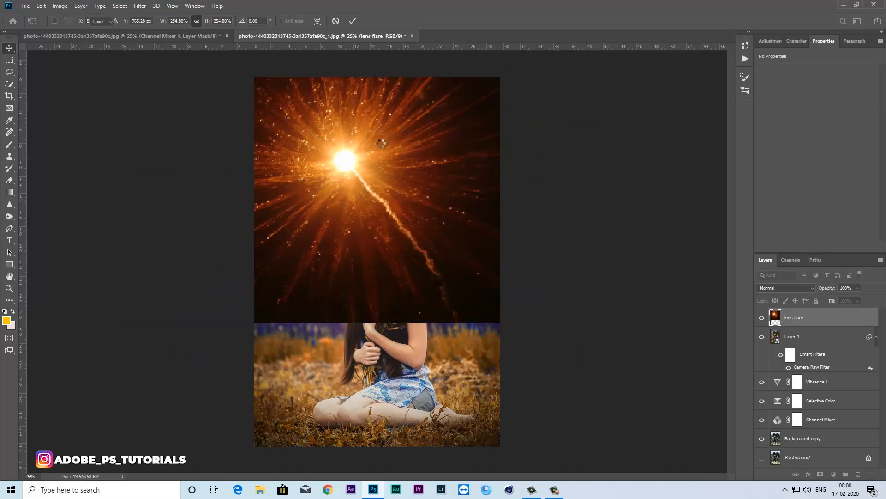
Step: Blend the lens flare layer in Screen mode and move its glow into the photo's upper-left sky
left_click(788, 286)
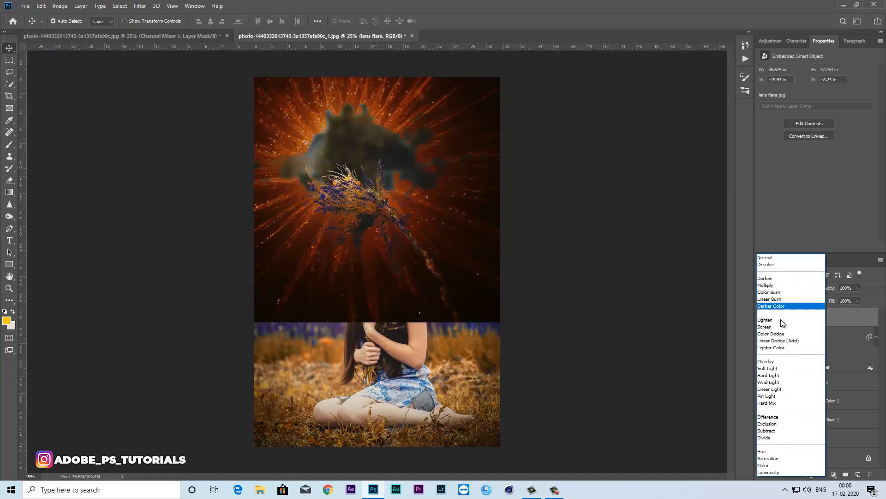
left_click(768, 328)
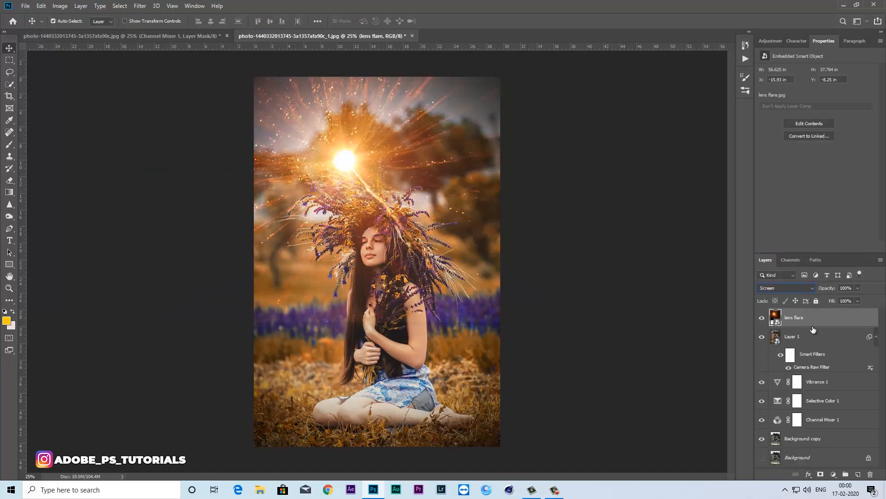
left_click_drag(321, 149, 291, 125)
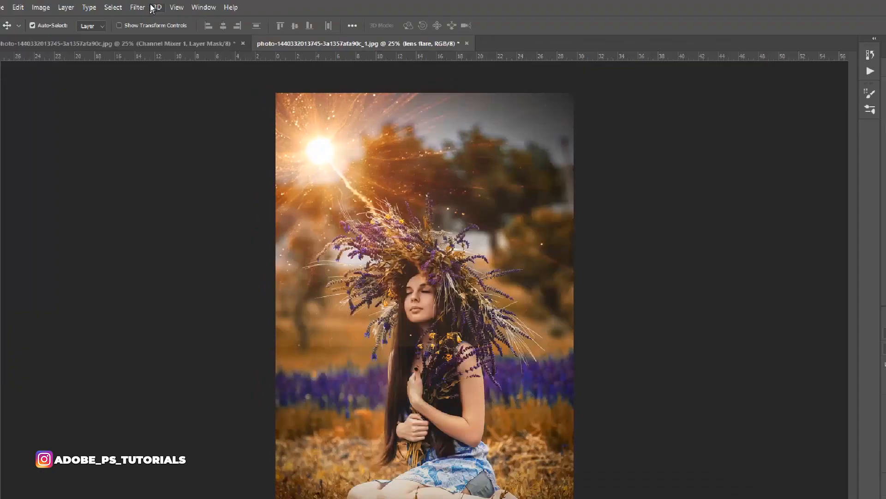
Step: Apply a Gaussian Blur with a radius of 101.4 pixels to the lens flare layer
left_click(144, 6)
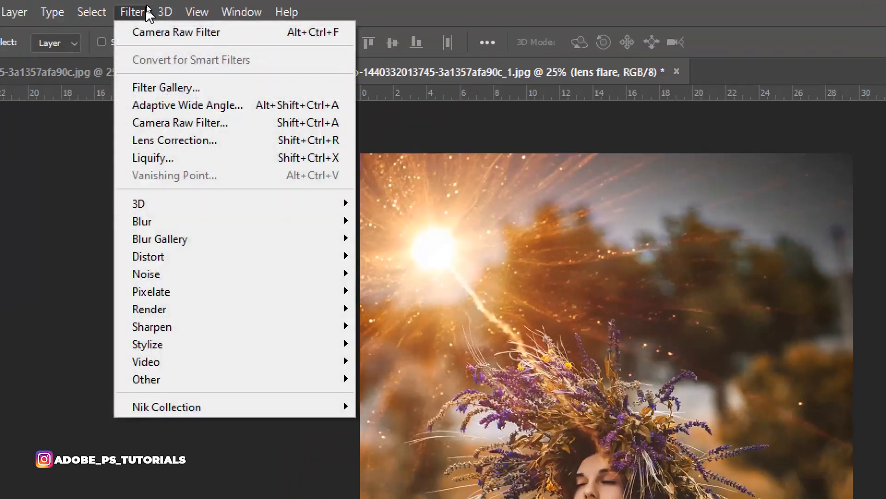
mouse_move(206, 225)
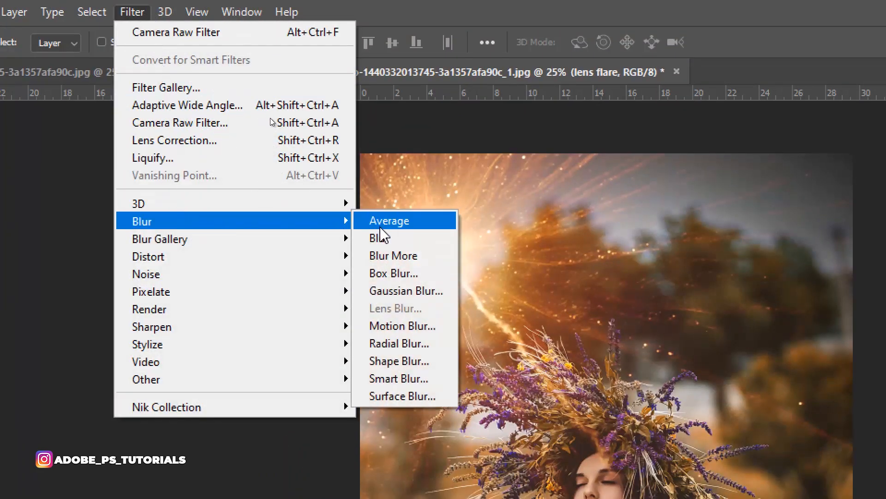
left_click(407, 290)
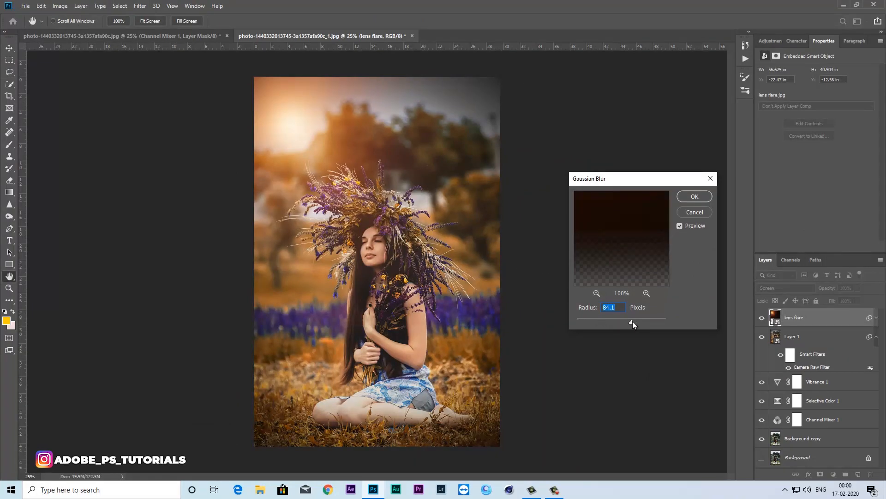
left_click_drag(638, 322, 635, 322)
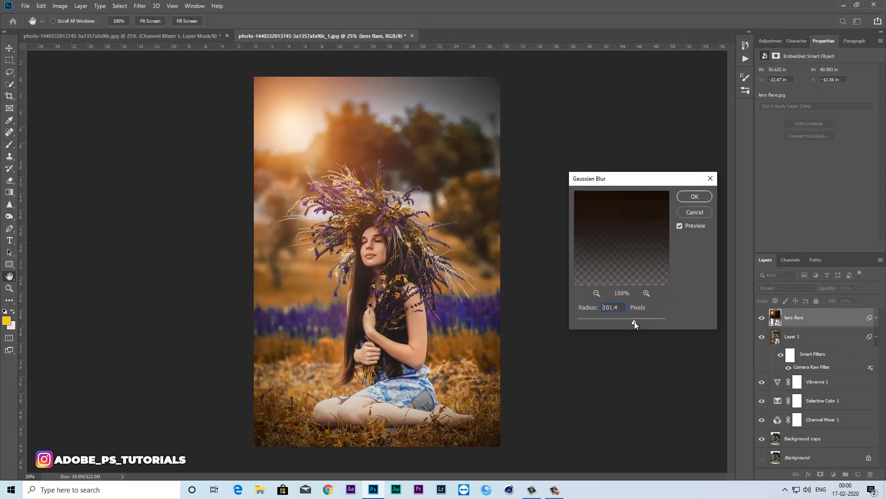
left_click(694, 196)
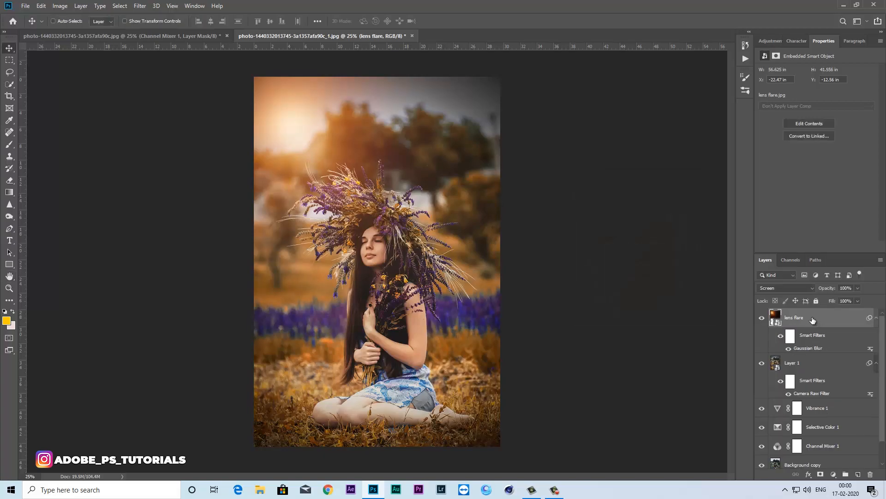
Step: Scale the lens flare layer up to 387.59% and position its glow in the portrait's upper-left corner
key("ctrl+t")
left_click(452, 187)
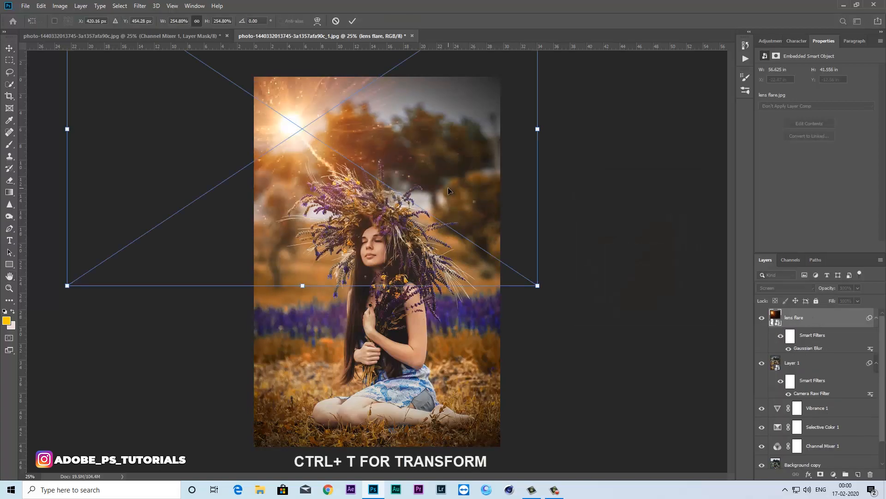
key("ctrl+minus")
left_click_drag(484, 278, 568, 332)
left_click_drag(399, 233, 385, 221)
key("Return")
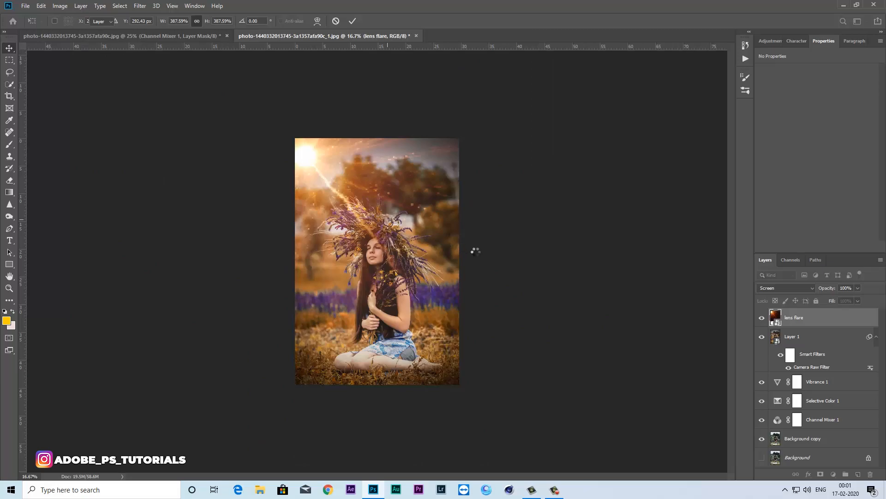
key("ctrl+f")
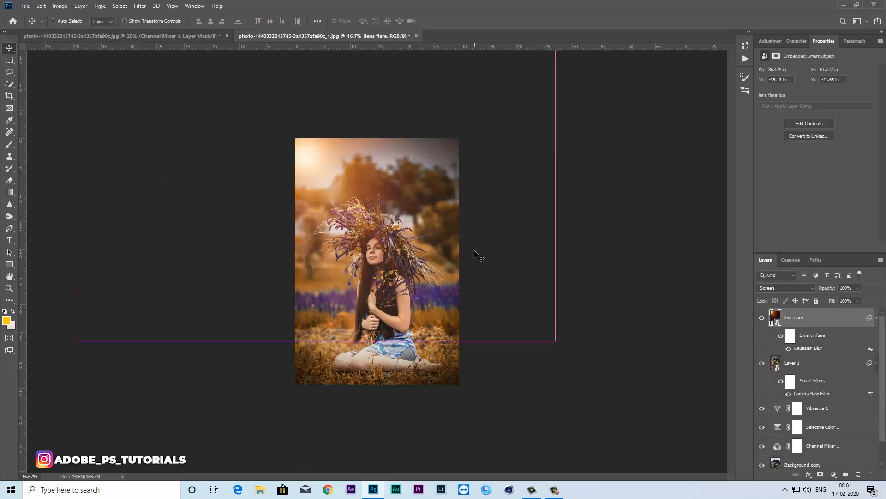
Step: View the finished portrait enlarged in full-screen mode on a black background
key("ctrl+plus")
key("f")
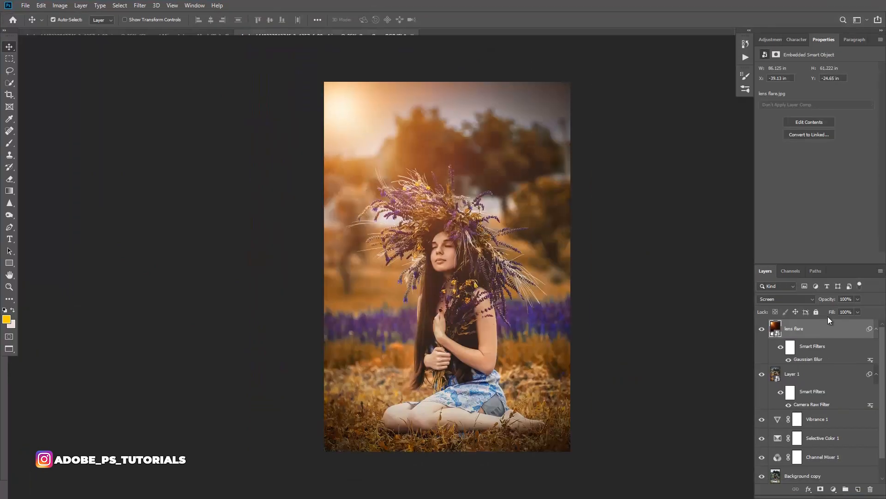
key("f")
key("ctrl+plus")
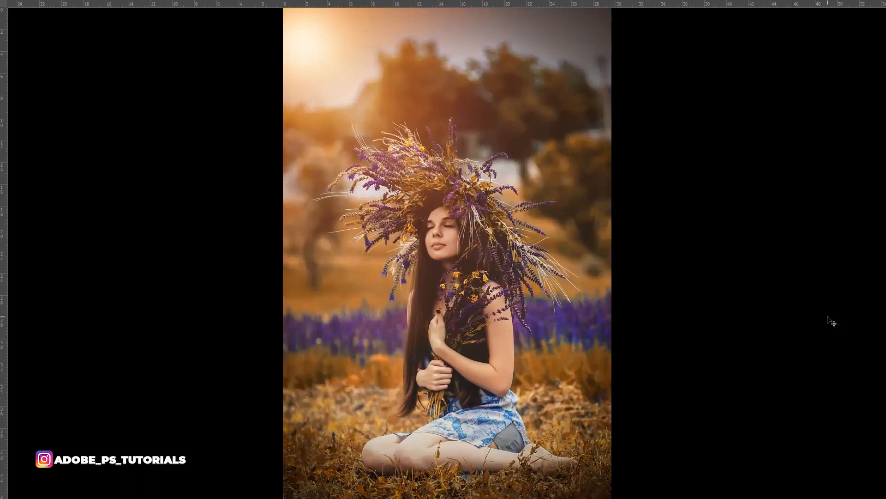